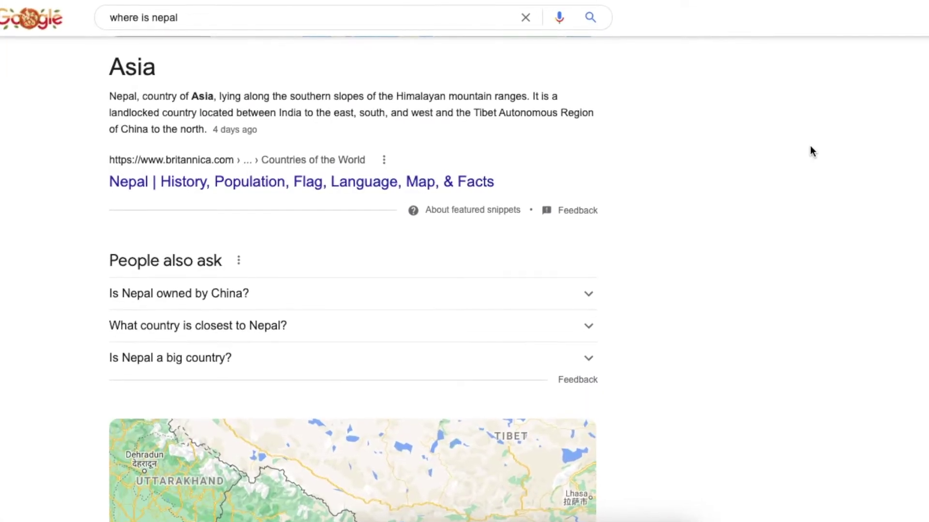
# Step: Open the Britannica 'Nepal | History, Population, Flag…' article from the 'where is nepal' results
pyautogui.scroll(5, 809, 150)
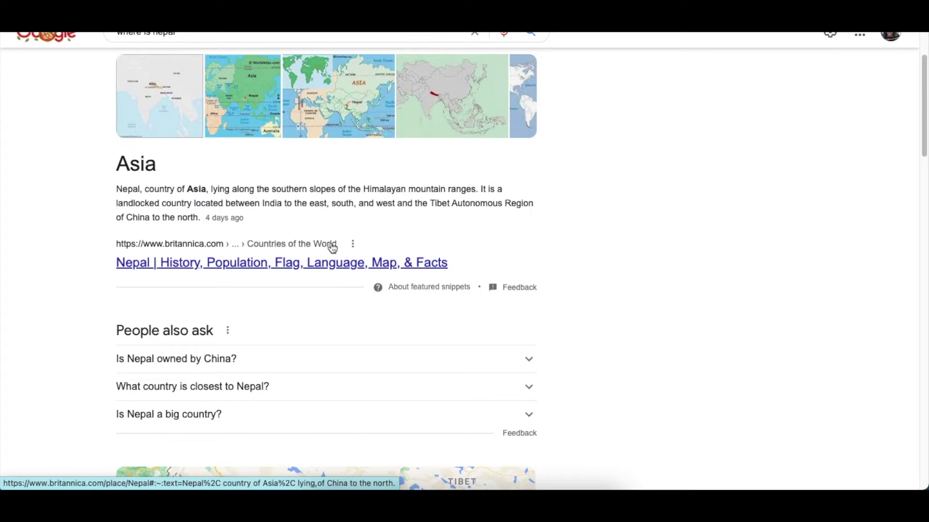
pyautogui.click(333, 249)
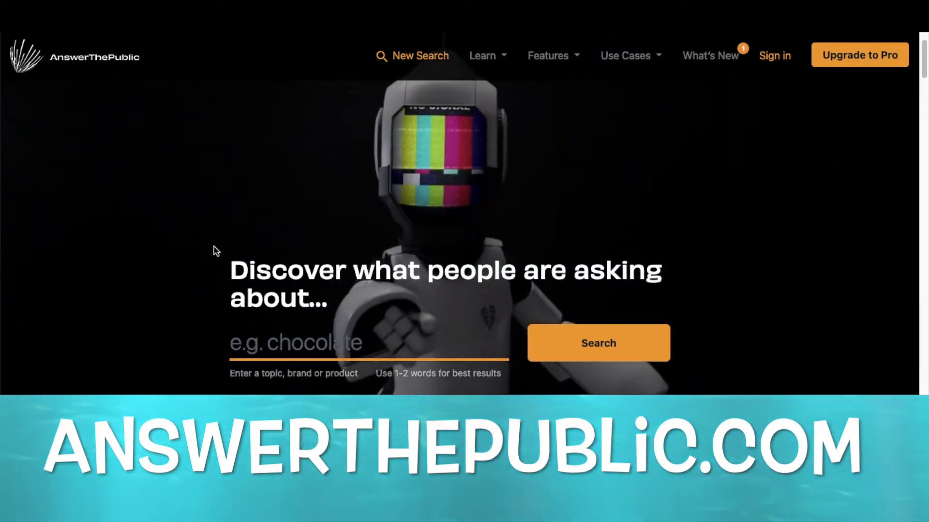
# Step: Scroll the AnswerThePublic homepage to reveal the topic search box and country/language dropdowns
pyautogui.scroll(2, 154, 260)
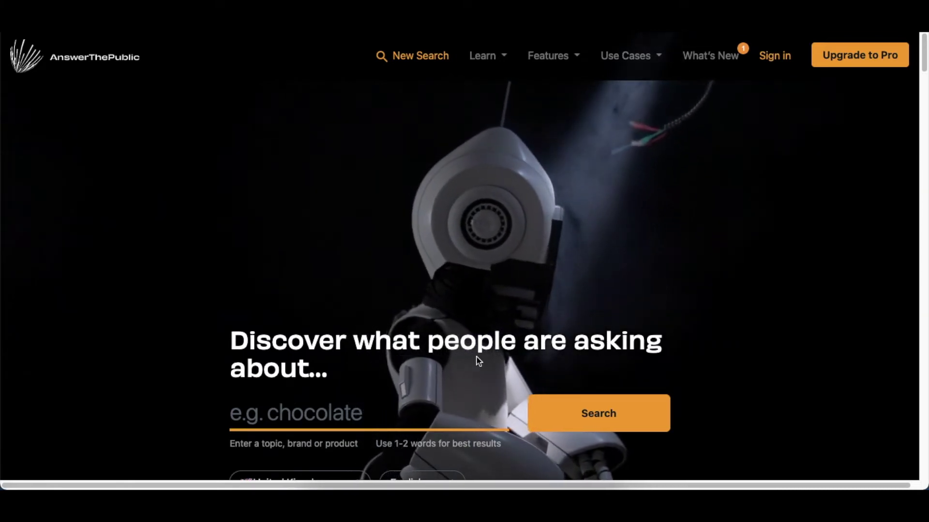
pyautogui.scroll(-1, 603, 239)
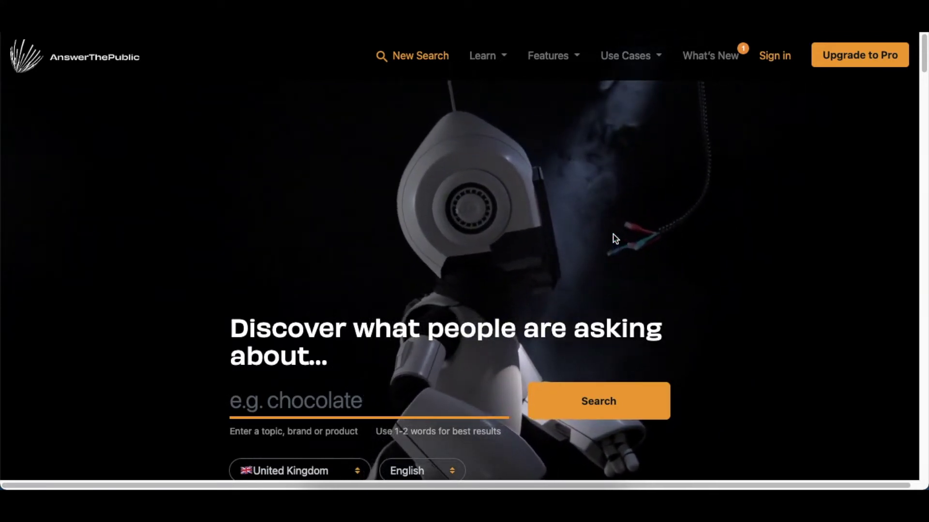
pyautogui.scroll(-2, 611, 241)
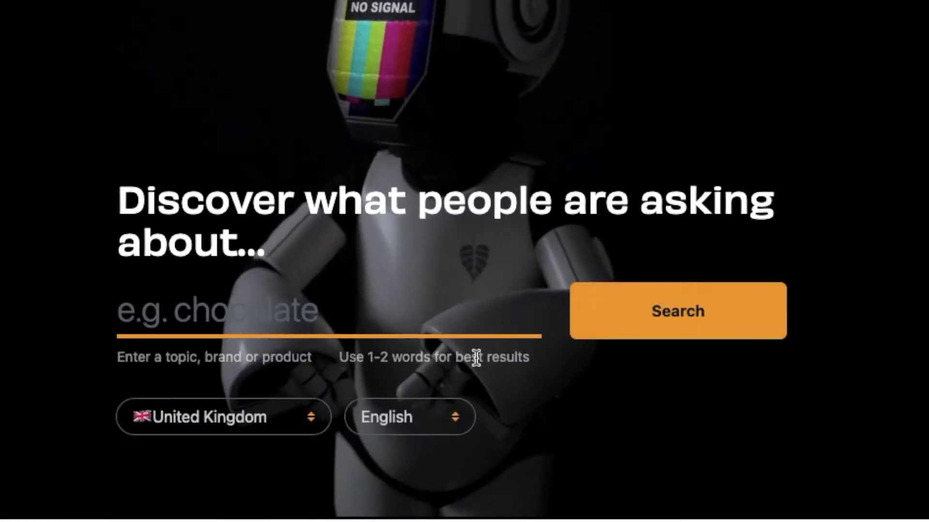
# Step: Enter 'cats' as the research topic in the search box
pyautogui.click(174, 314)
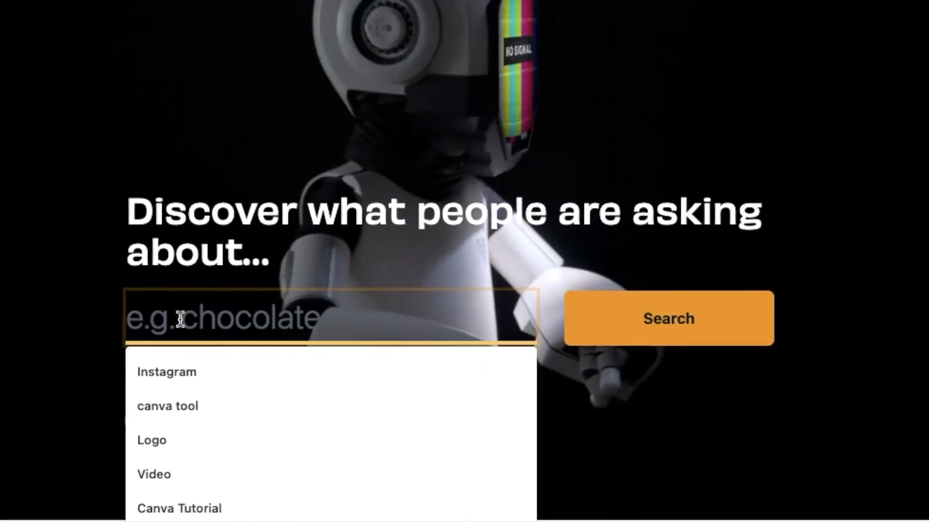
pyautogui.write('cats')
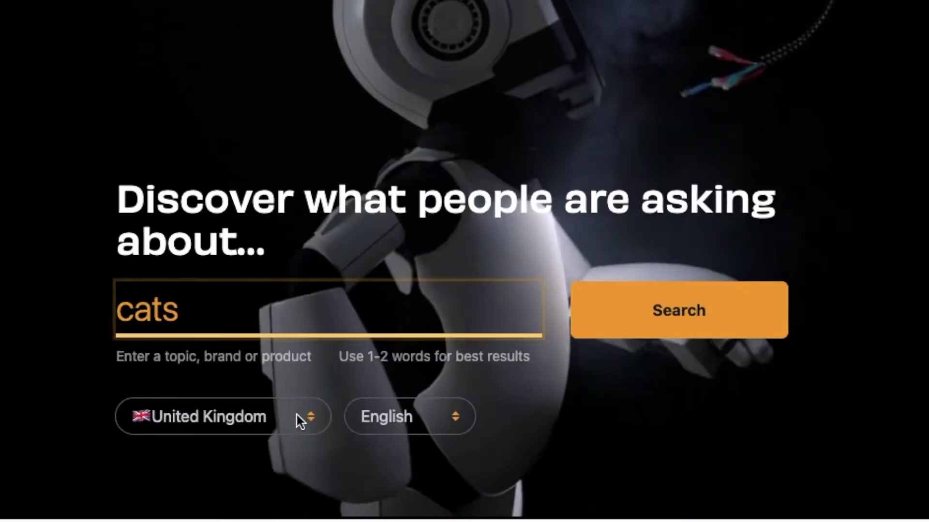
# Step: Pick Nepal from the country list and run the cats search
pyautogui.click(251, 417)
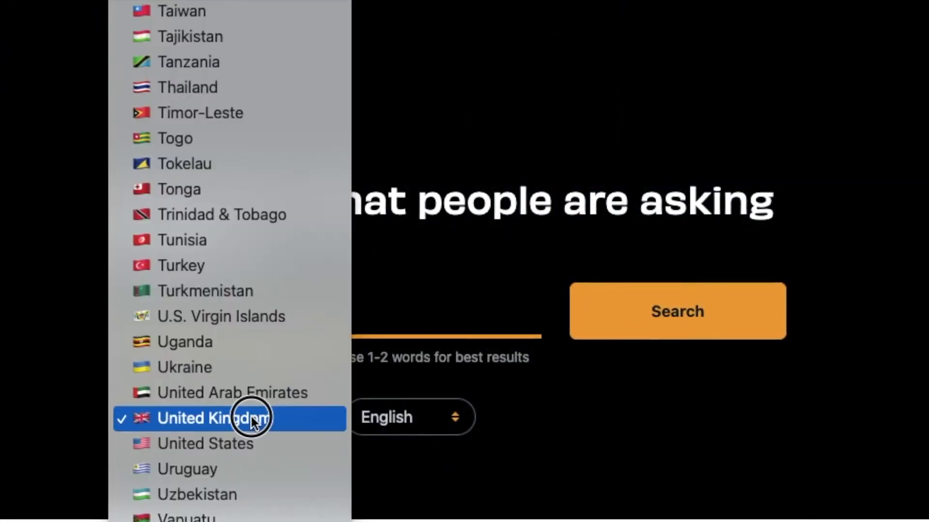
pyautogui.scroll(-3, 251, 419)
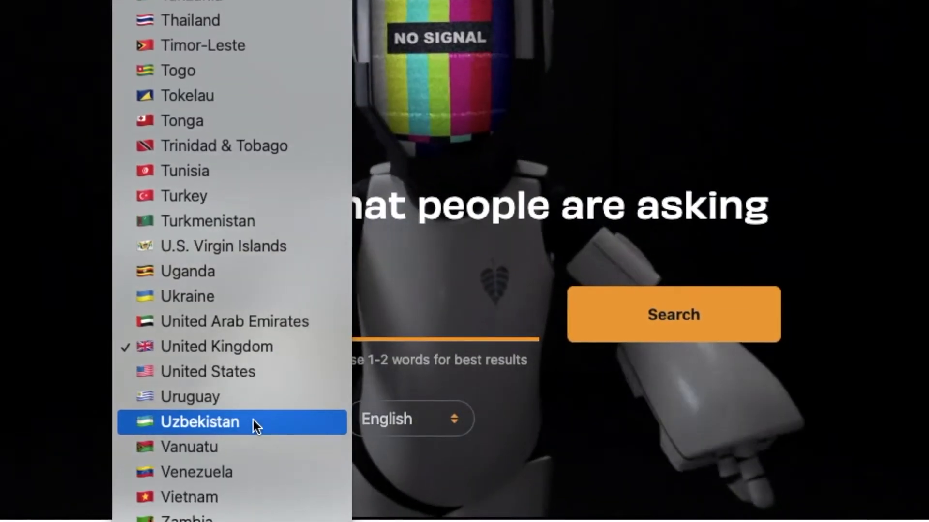
pyautogui.scroll(8, 253, 420)
pyautogui.scroll(20, 253, 419)
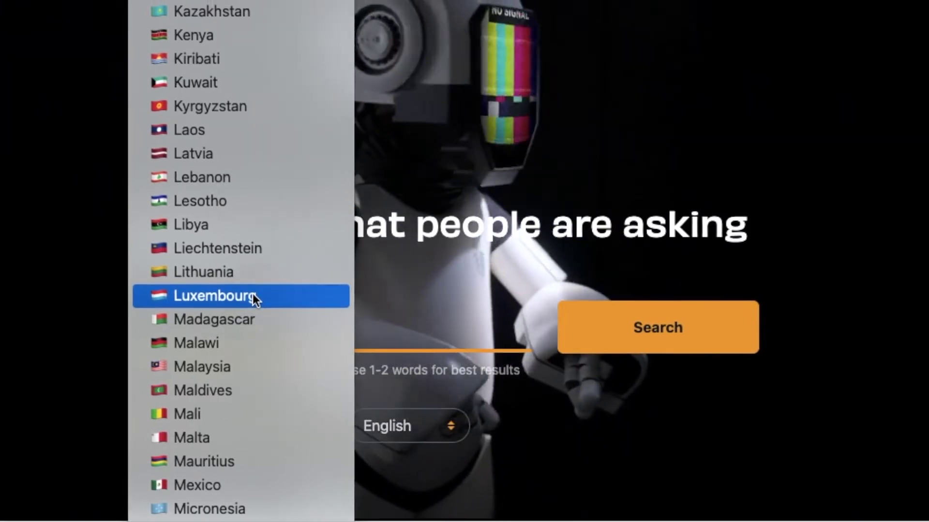
pyautogui.scroll(-5, 261, 300)
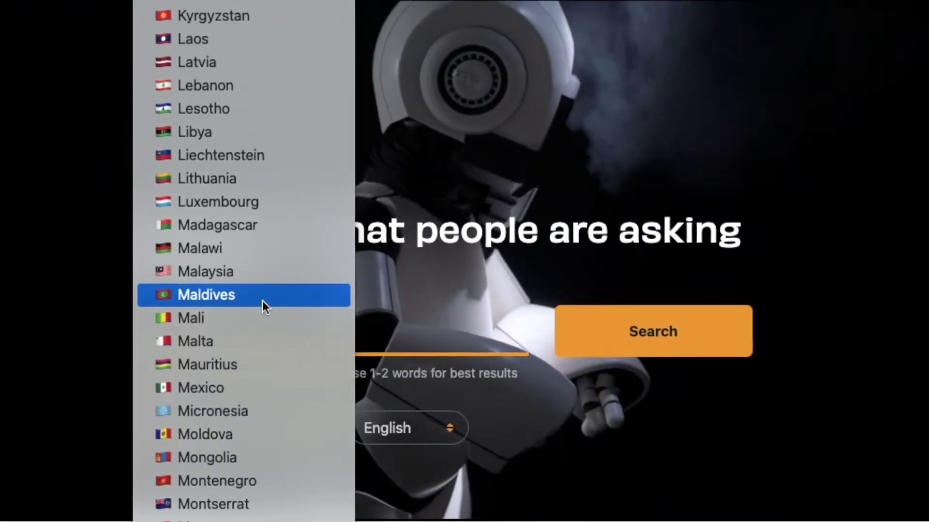
pyautogui.scroll(-3, 263, 303)
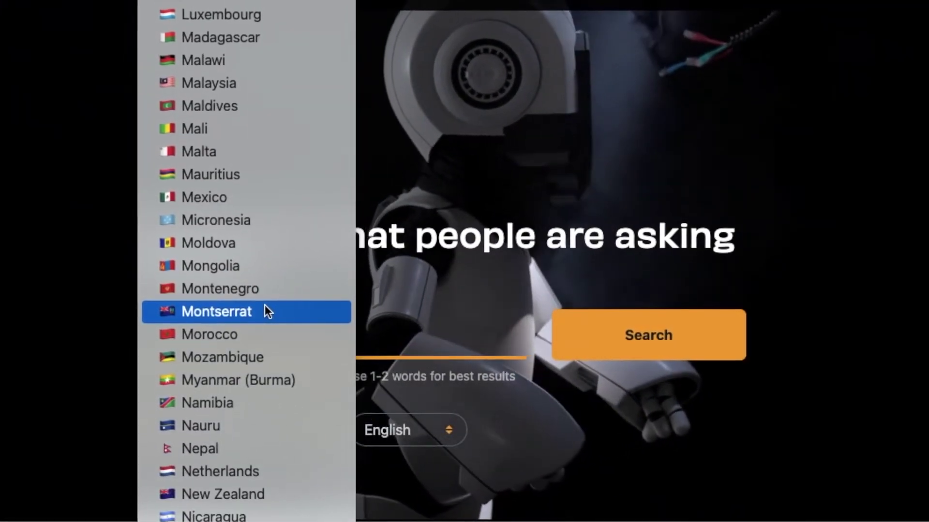
pyautogui.scroll(-1, 265, 305)
pyautogui.scroll(-2, 265, 305)
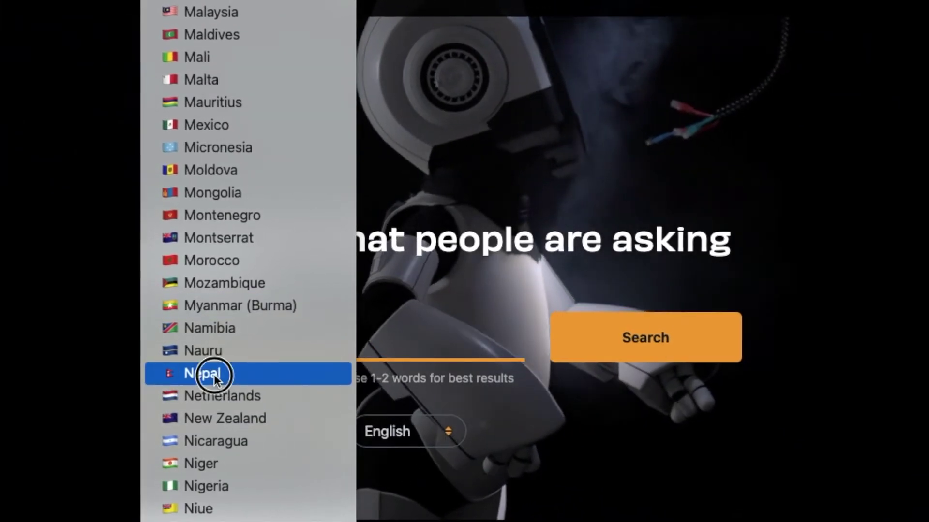
pyautogui.click(214, 376)
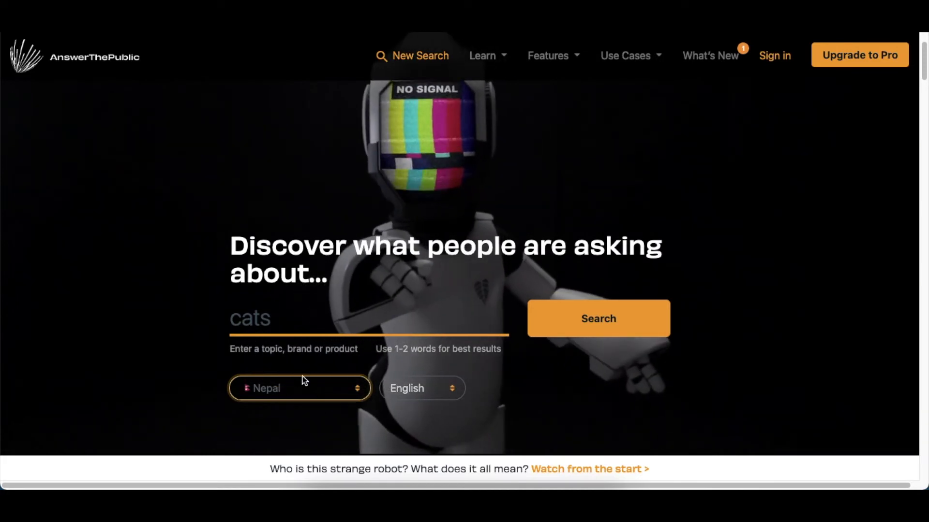
pyautogui.click(610, 325)
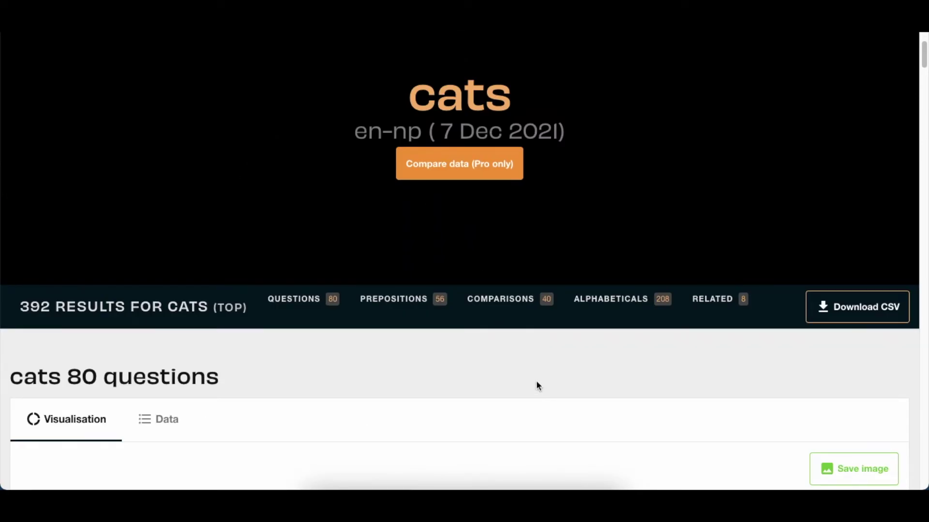
# Step: Scroll down to the 80-questions wheel showing phrases like 'why cats purr'
pyautogui.scroll(-1, 536, 380)
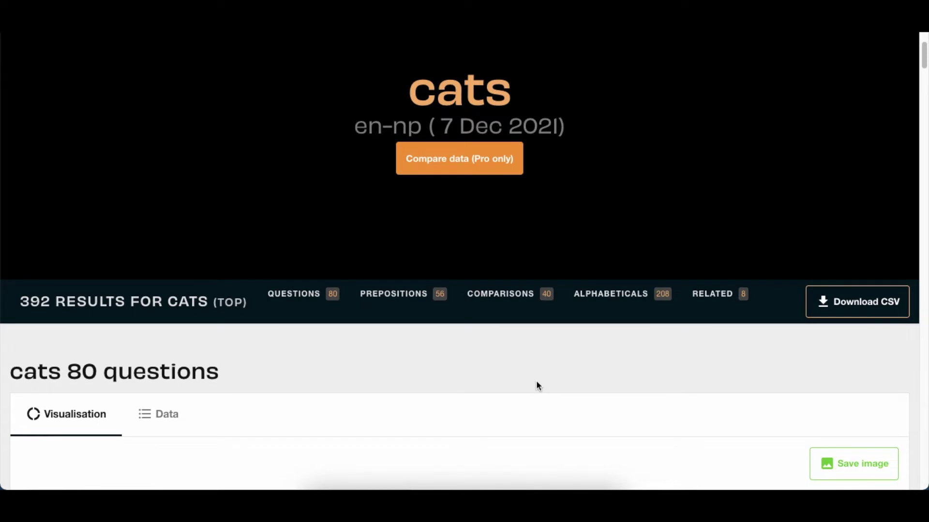
pyautogui.scroll(-2, 536, 380)
pyautogui.scroll(-1, 536, 382)
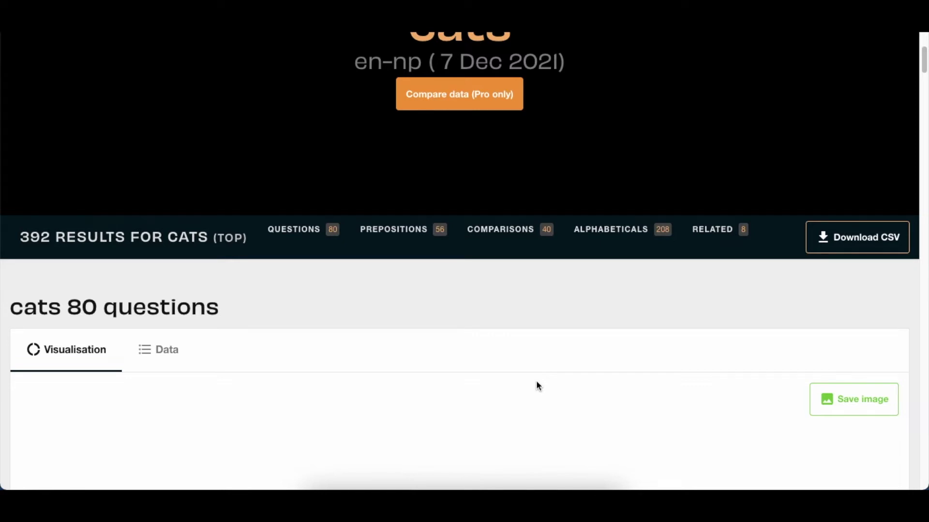
pyautogui.scroll(-1, 539, 382)
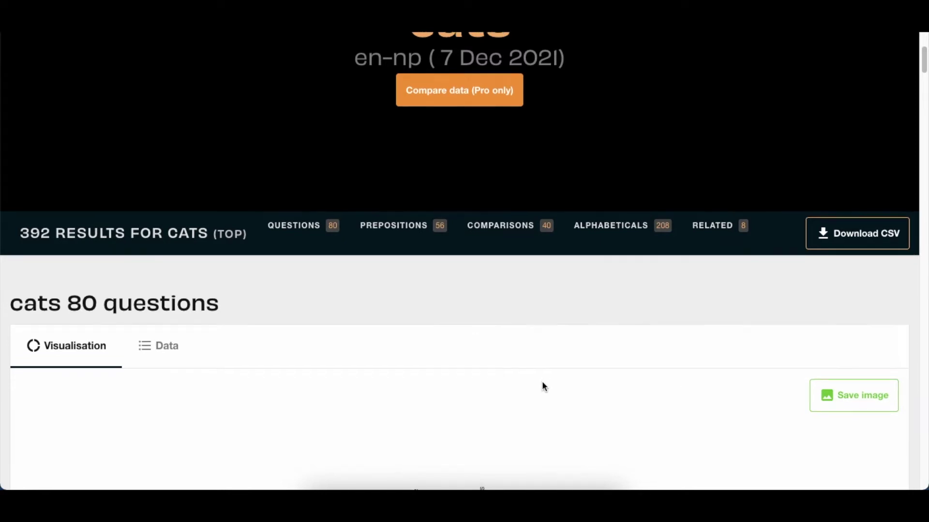
pyautogui.scroll(-1, 542, 381)
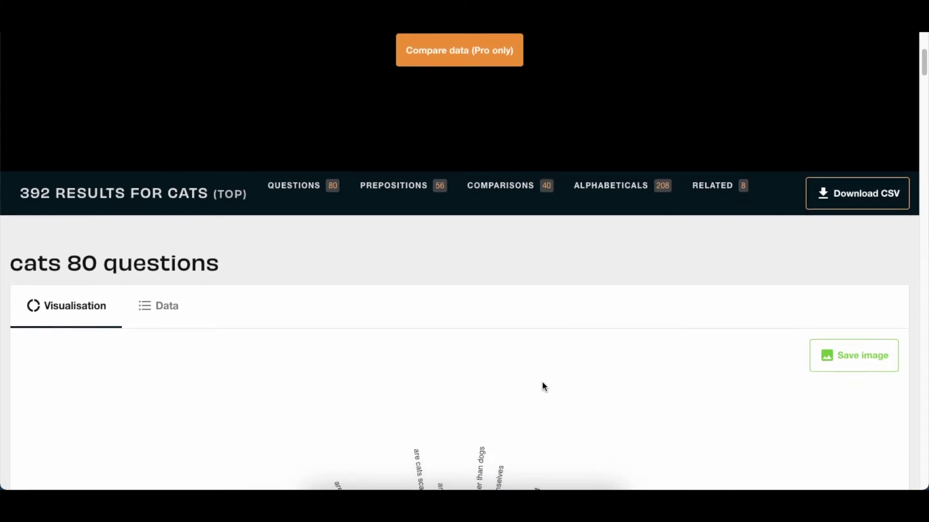
pyautogui.scroll(-1, 541, 387)
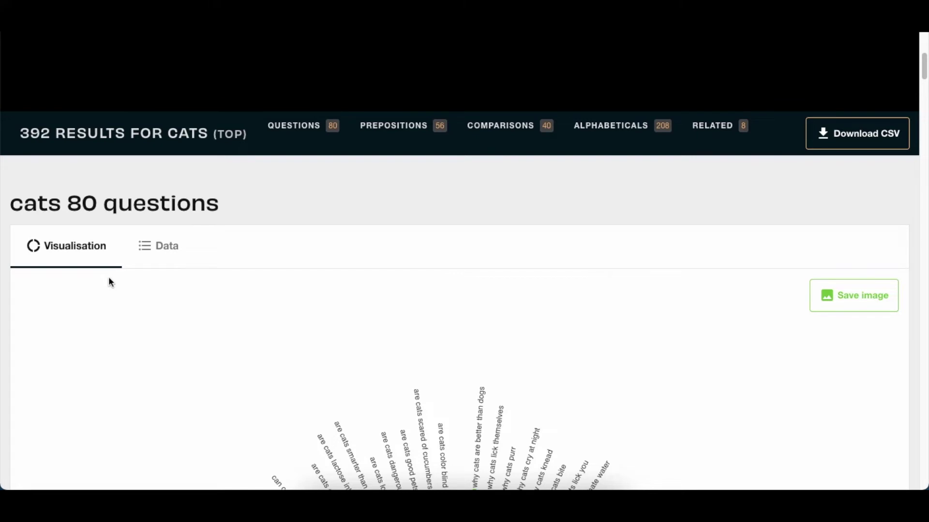
# Step: Download the cats questions wheel as an image
pyautogui.scroll(-4, 193, 318)
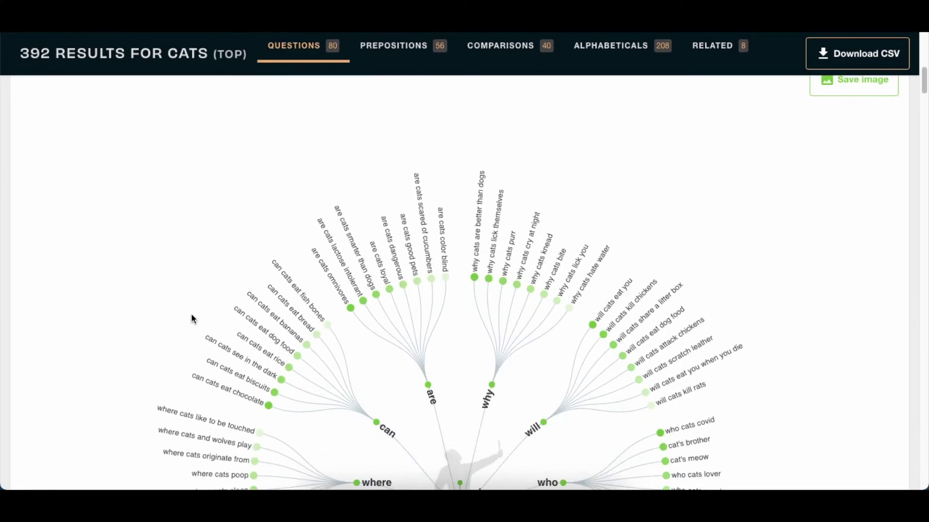
pyautogui.scroll(4, 357, 262)
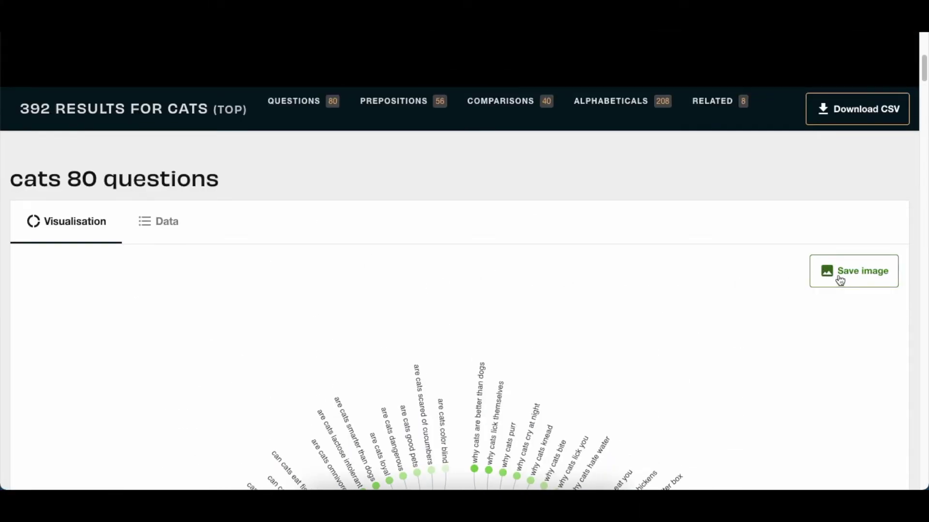
pyautogui.scroll(-6, 724, 339)
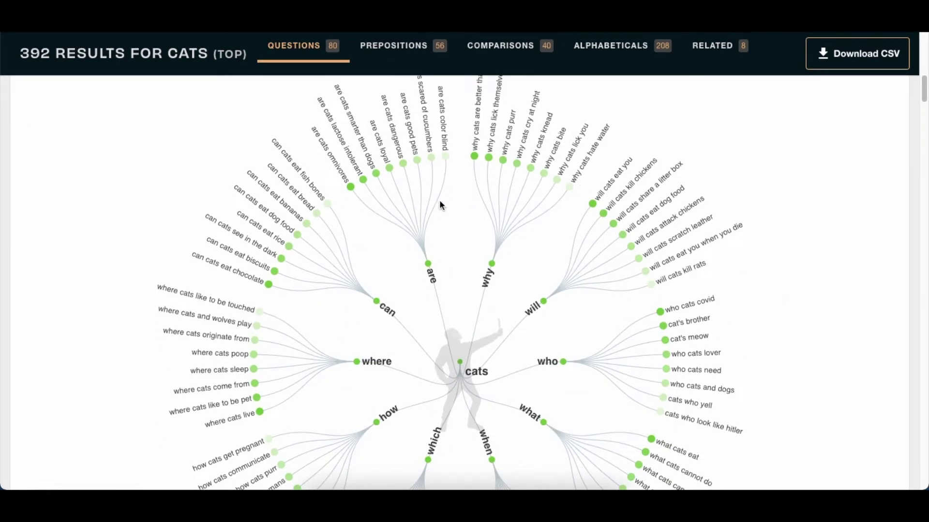
pyautogui.scroll(4, 440, 205)
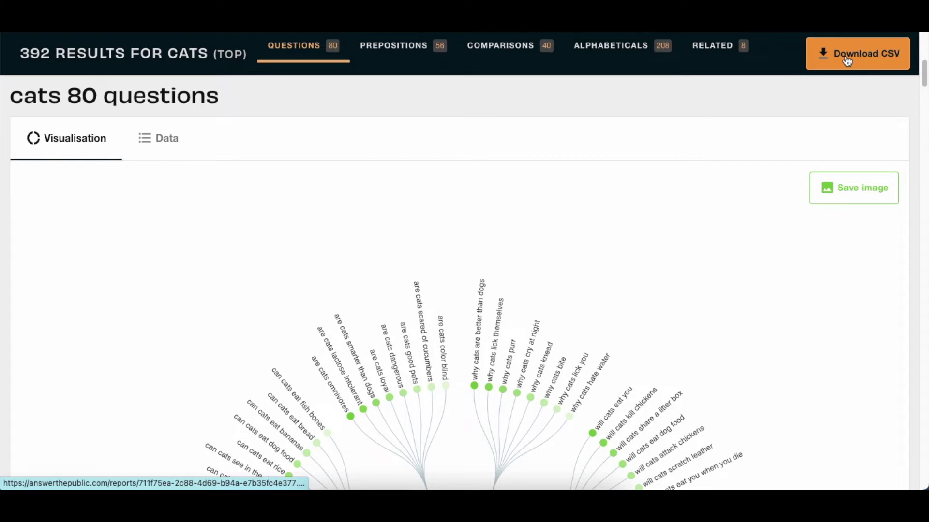
pyautogui.click(850, 182)
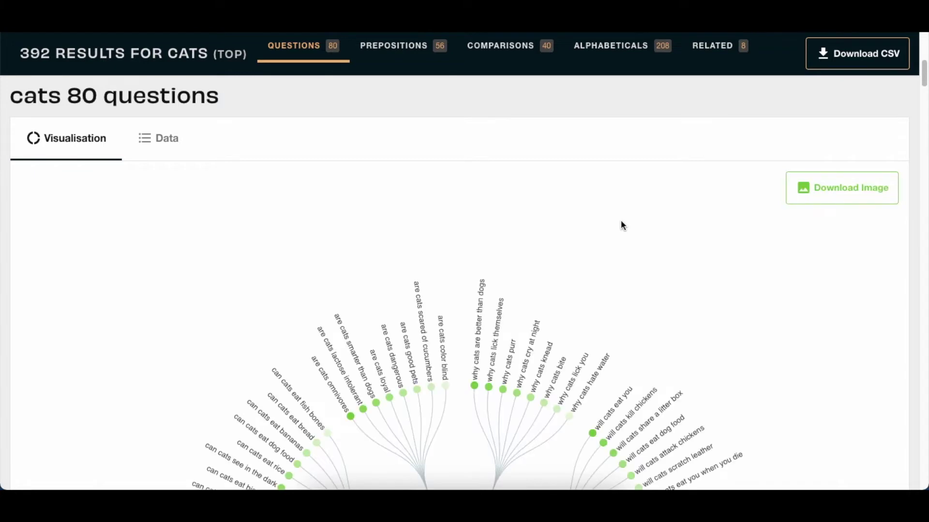
pyautogui.click(829, 190)
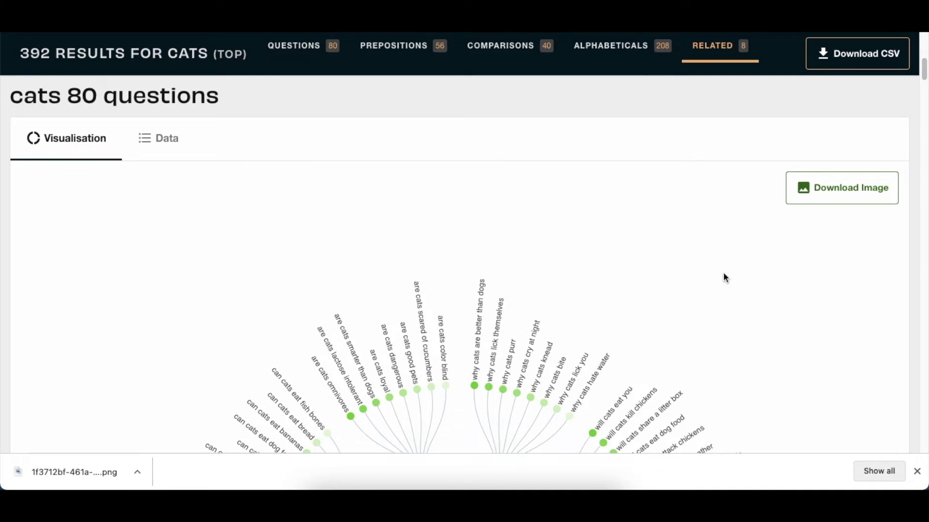
# Step: Scroll until the whole wheel, with where, who, how, what, which and when branches, is visible
pyautogui.scroll(-1, 724, 274)
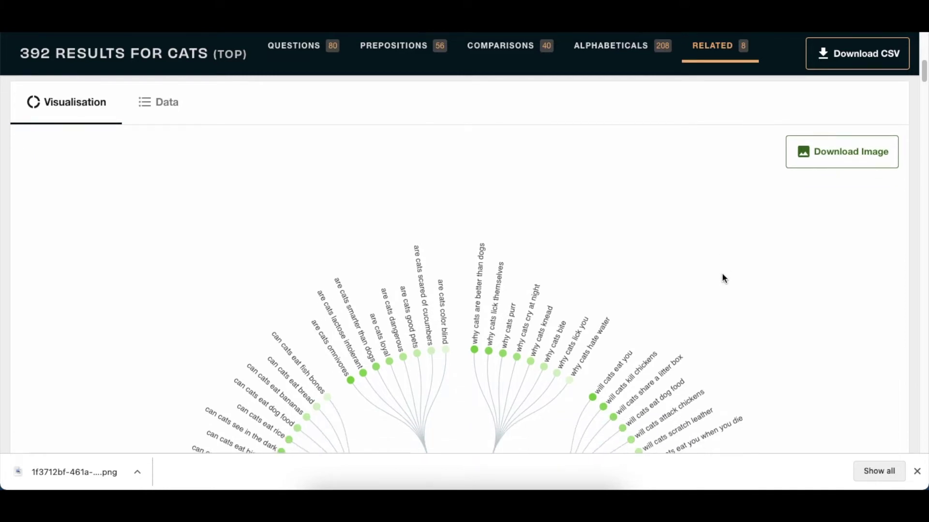
pyautogui.scroll(-3, 721, 276)
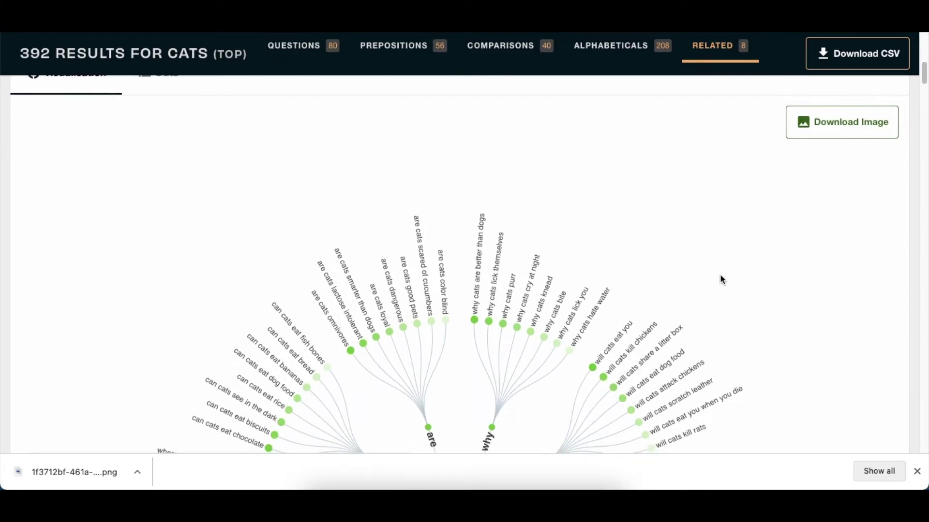
pyautogui.scroll(4, 720, 276)
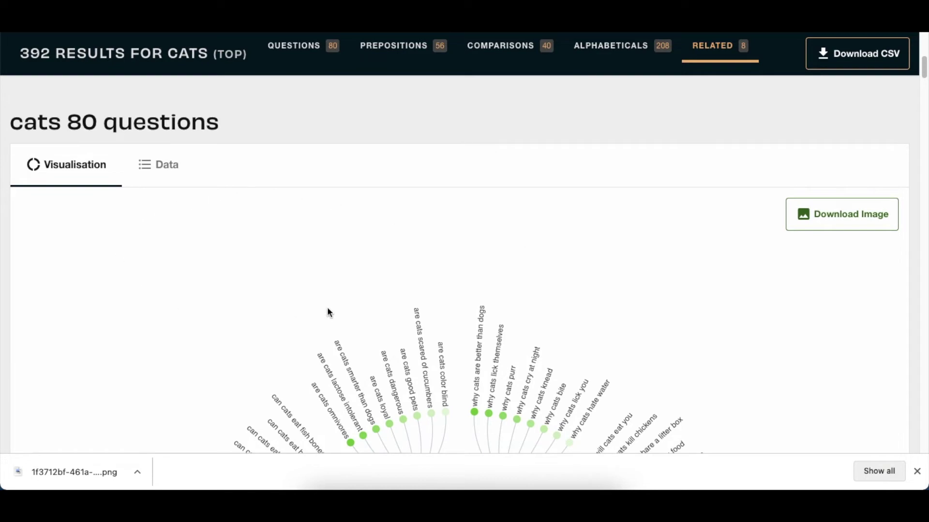
pyautogui.scroll(-7, 463, 255)
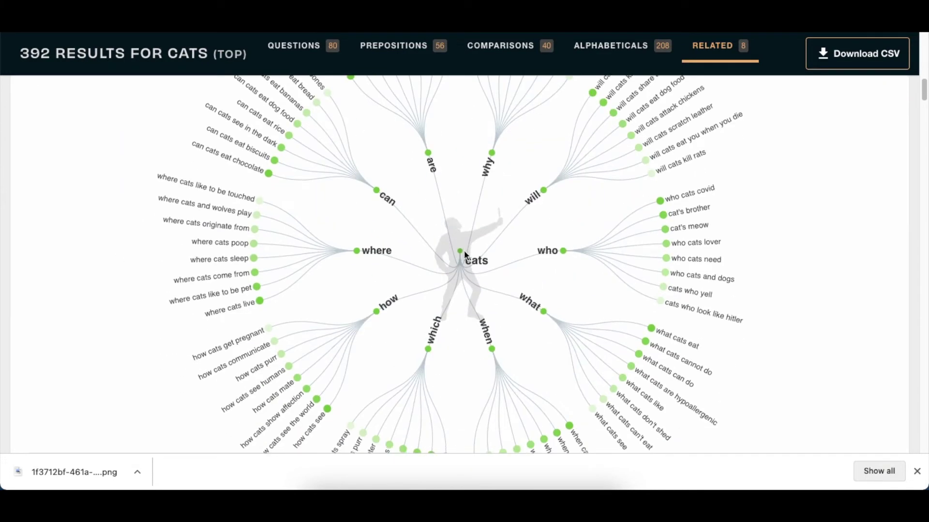
pyautogui.scroll(1, 464, 258)
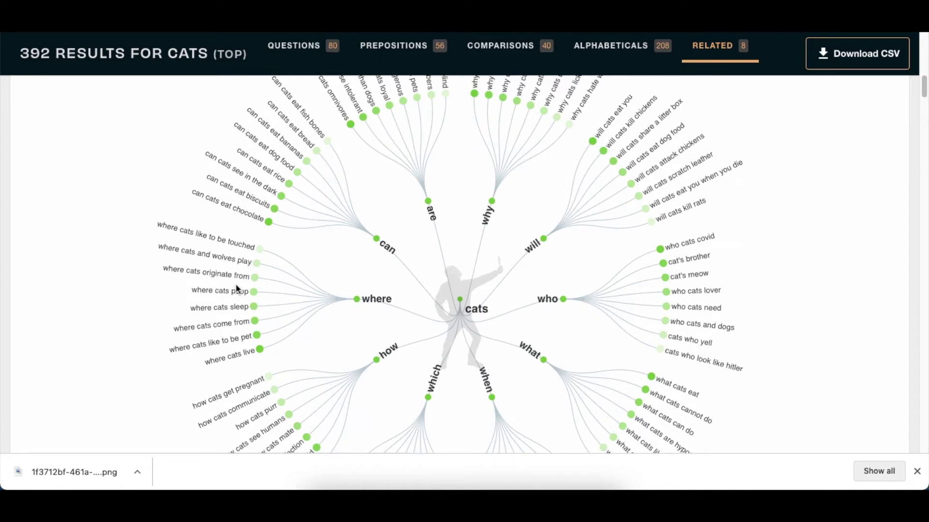
pyautogui.scroll(-2, 305, 271)
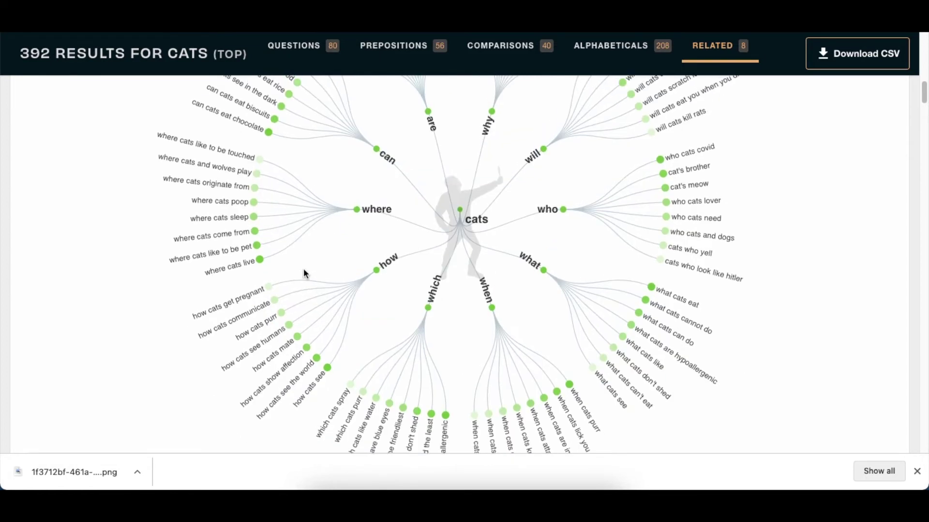
pyautogui.scroll(3, 305, 271)
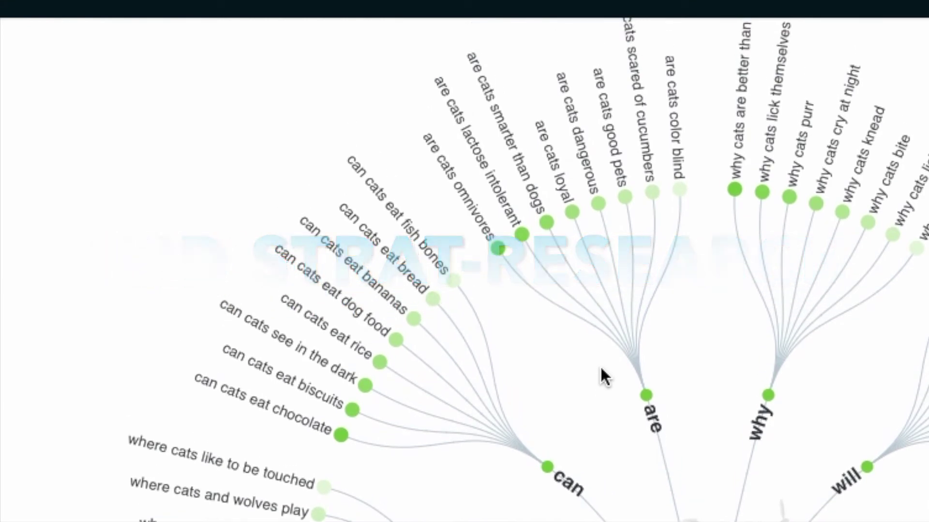
pyautogui.scroll(-4, 547, 385)
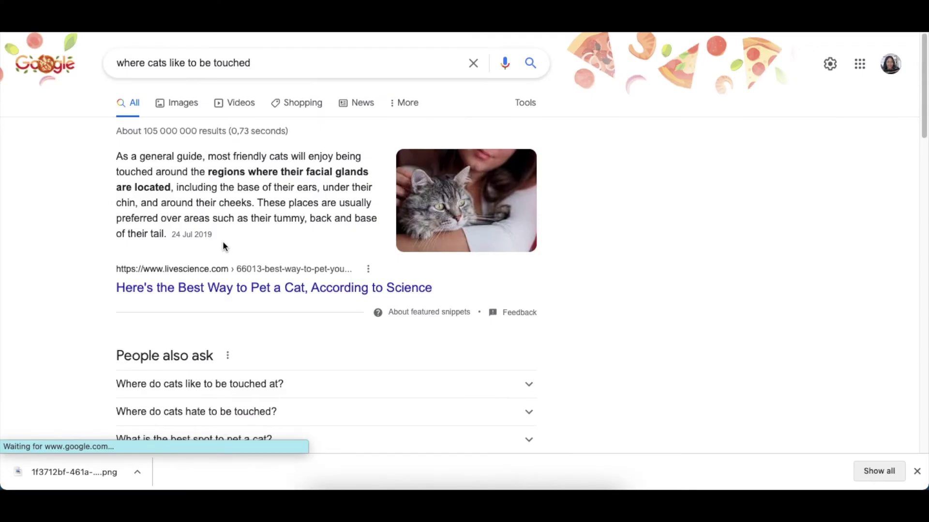
# Step: Browse Google's results and Related searches for where cats like to be touched, then return to AnswerThePublic
pyautogui.scroll(-10, 245, 184)
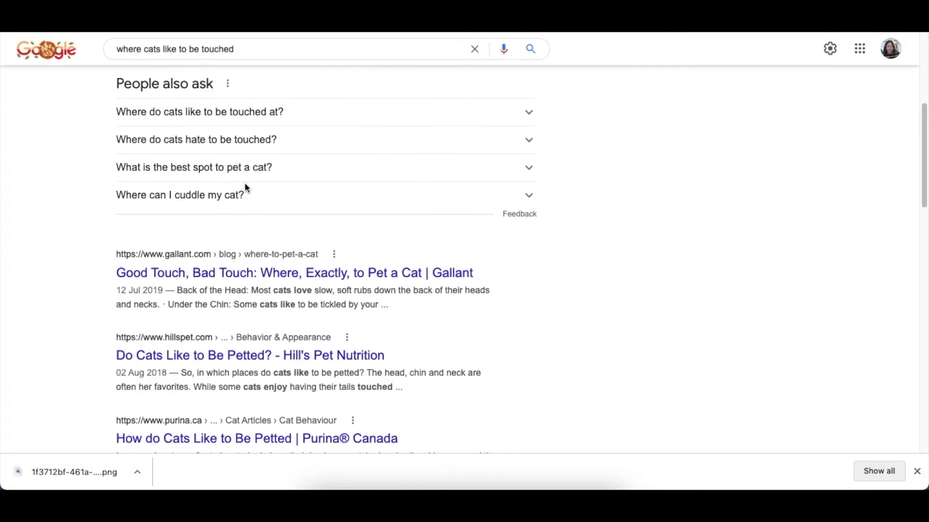
pyautogui.scroll(-8, 253, 147)
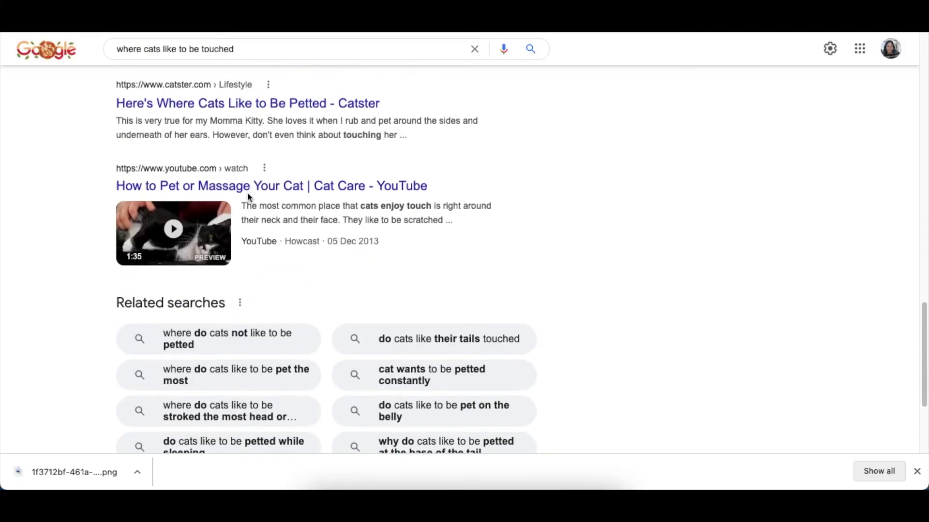
pyautogui.scroll(-2, 249, 198)
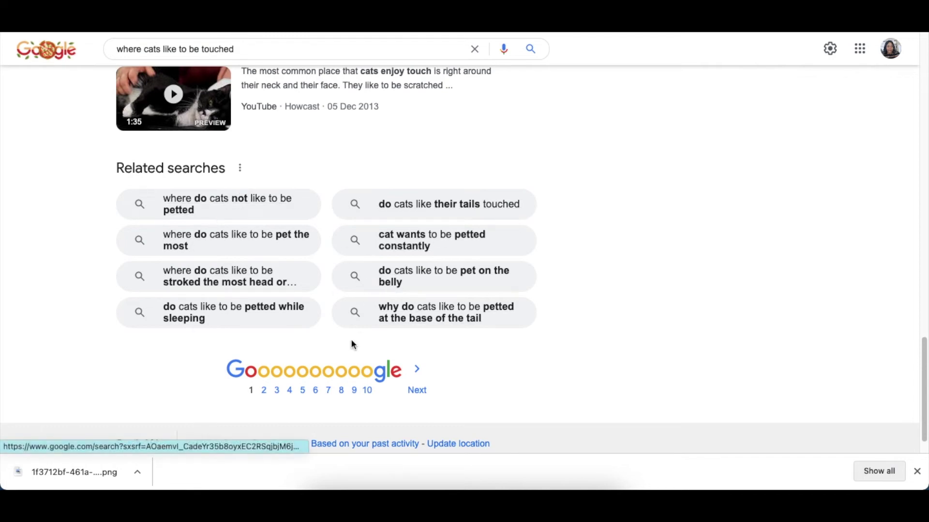
pyautogui.moveTo(370, 117)
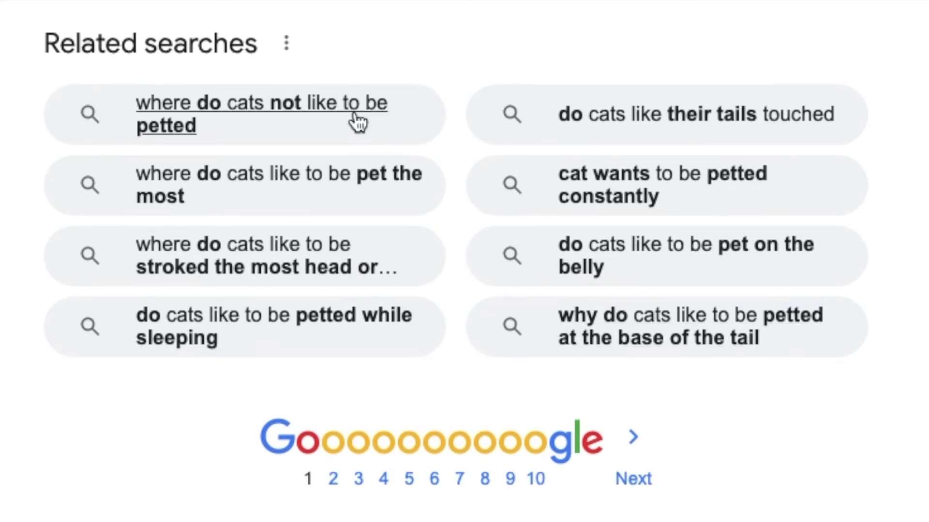
pyautogui.scroll(2, 345, 165)
pyautogui.scroll(10, 345, 184)
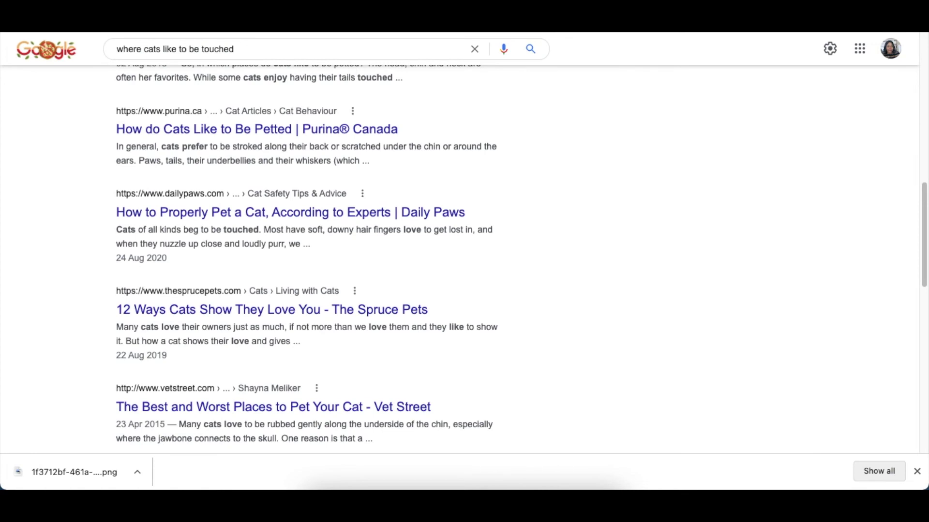
pyautogui.click(377, 20)
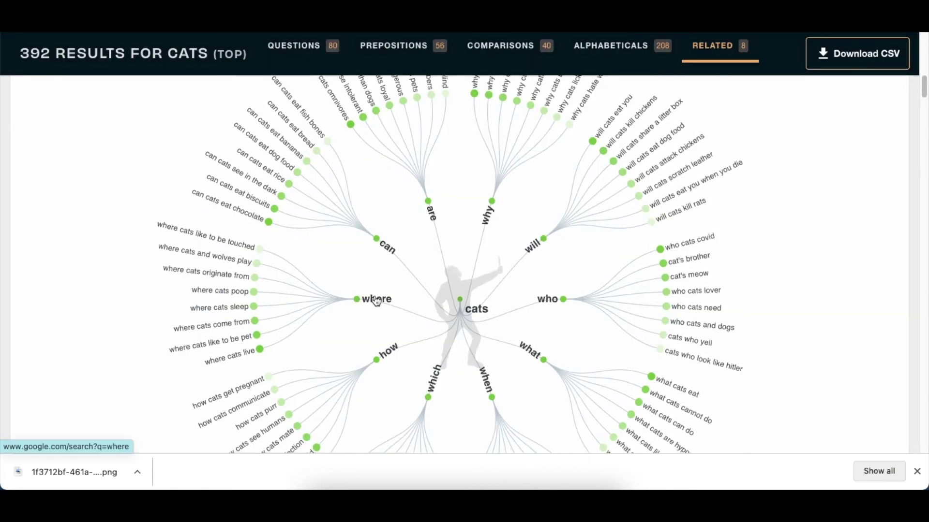
# Step: Scroll past the 56-prepositions wheel down to the 'cats 40 comparisons' heading
pyautogui.scroll(-2, 375, 300)
pyautogui.scroll(-10, 373, 298)
pyautogui.scroll(2, 373, 298)
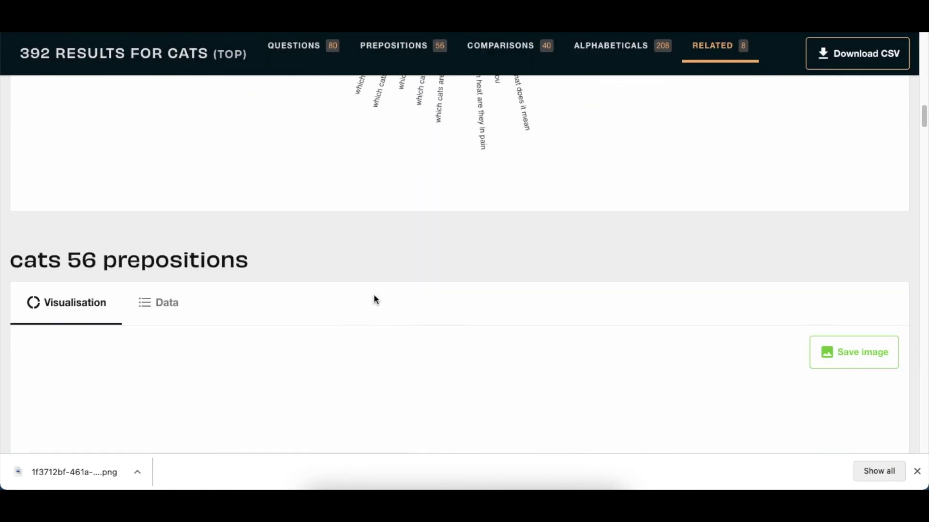
pyautogui.scroll(-6, 267, 273)
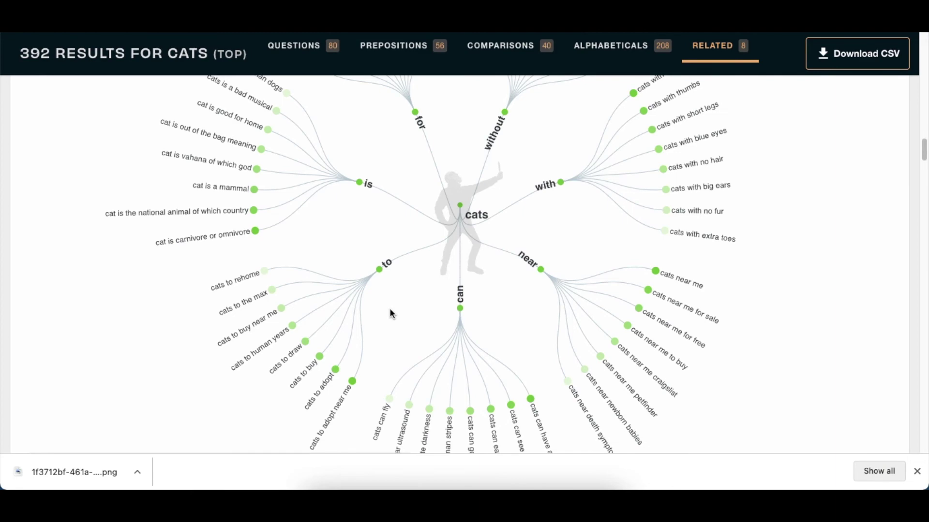
pyautogui.scroll(-10, 391, 313)
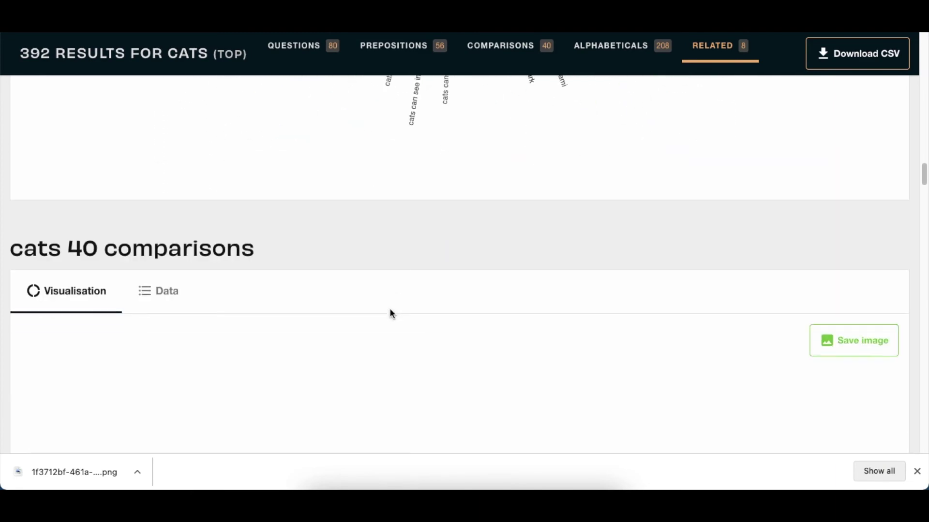
# Step: Scroll until the entire comparisons chart, including 'cats vs dogs', is on screen
pyautogui.scroll(-2, 390, 309)
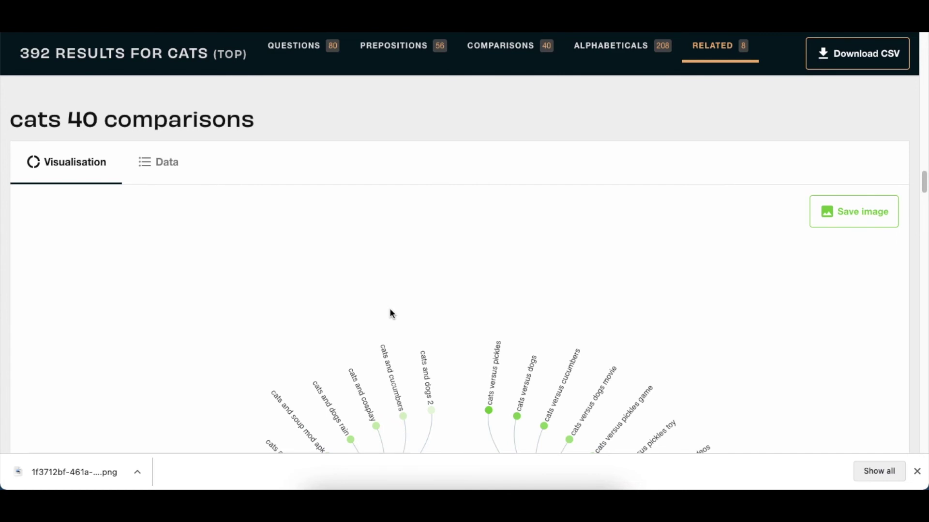
pyautogui.scroll(-1, 267, 200)
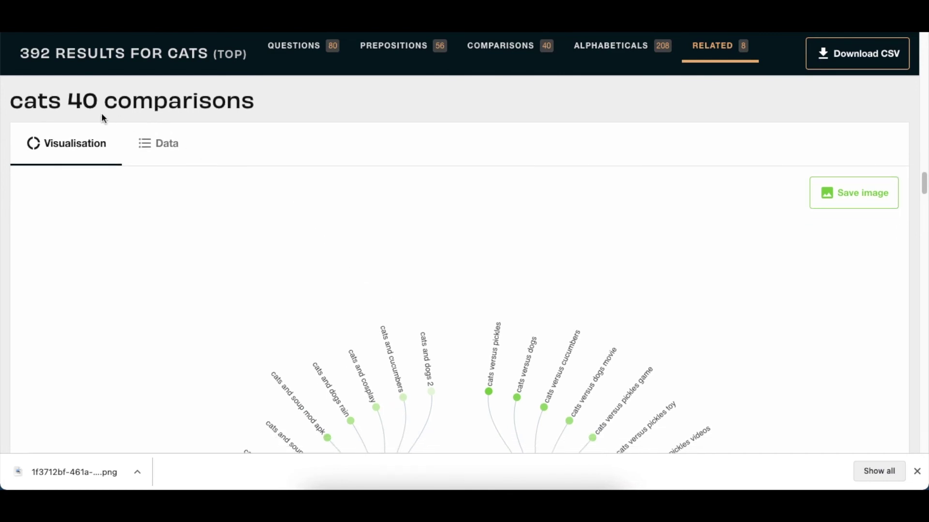
pyautogui.scroll(-5, 238, 198)
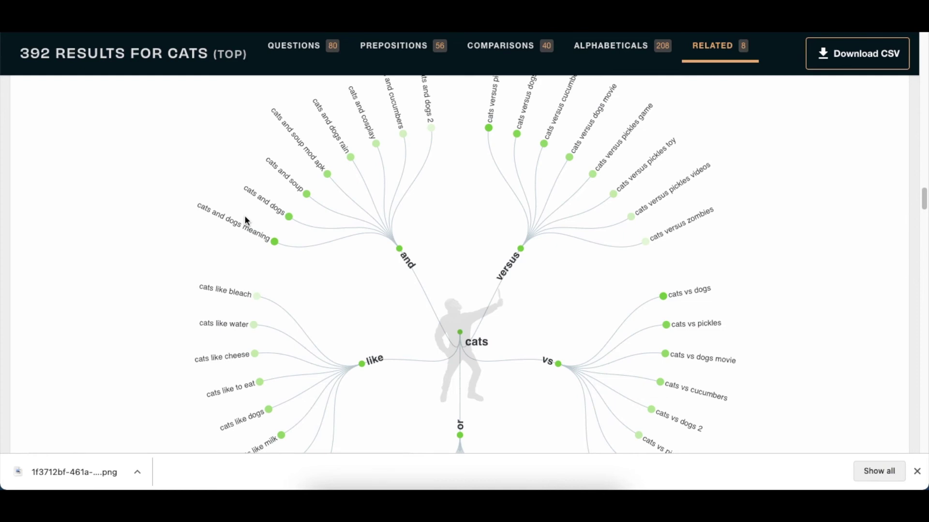
pyautogui.scroll(2, 249, 237)
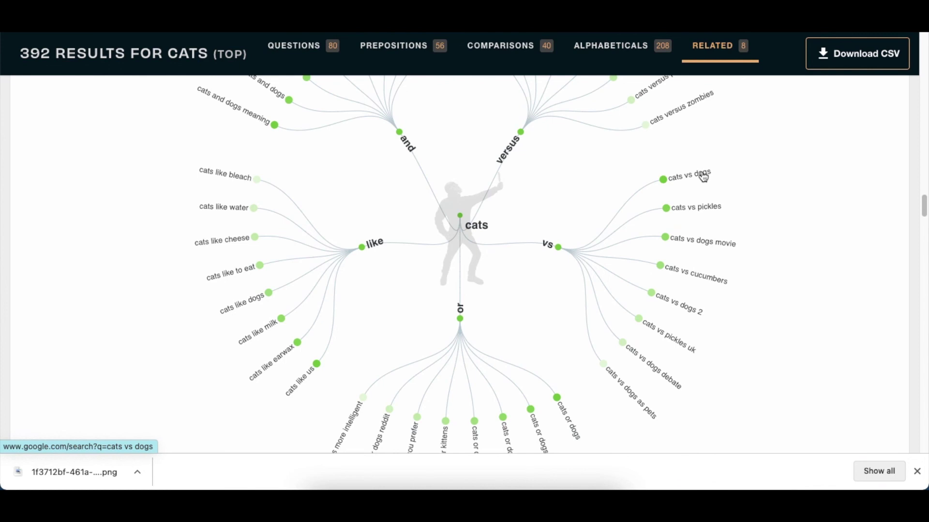
pyautogui.scroll(-5, 690, 196)
pyautogui.scroll(5, 691, 199)
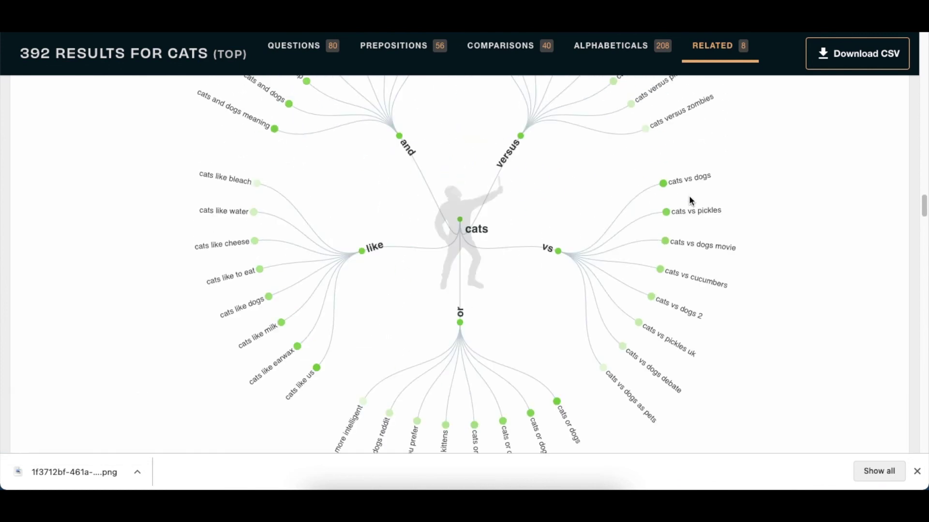
pyautogui.scroll(-5, 689, 201)
pyautogui.scroll(3, 689, 201)
pyautogui.scroll(-4, 702, 213)
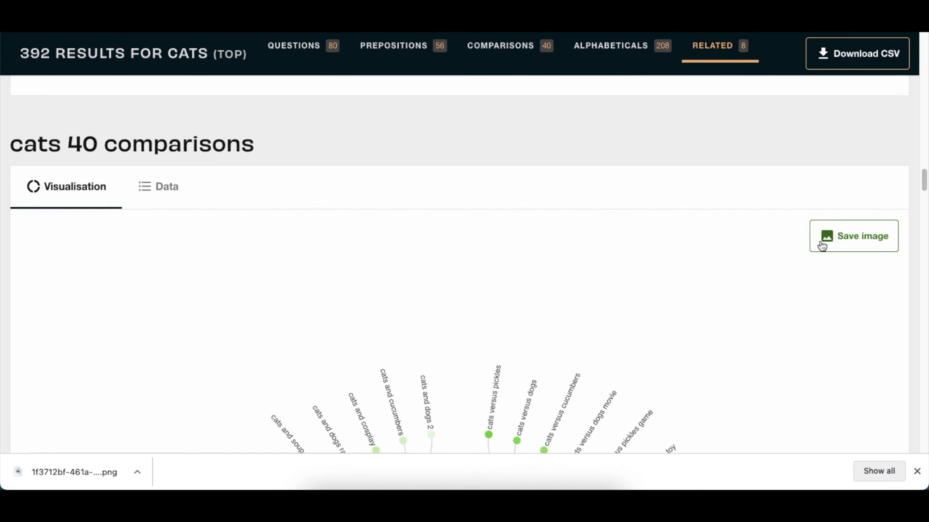
pyautogui.scroll(1, 721, 268)
pyautogui.scroll(-3, 714, 270)
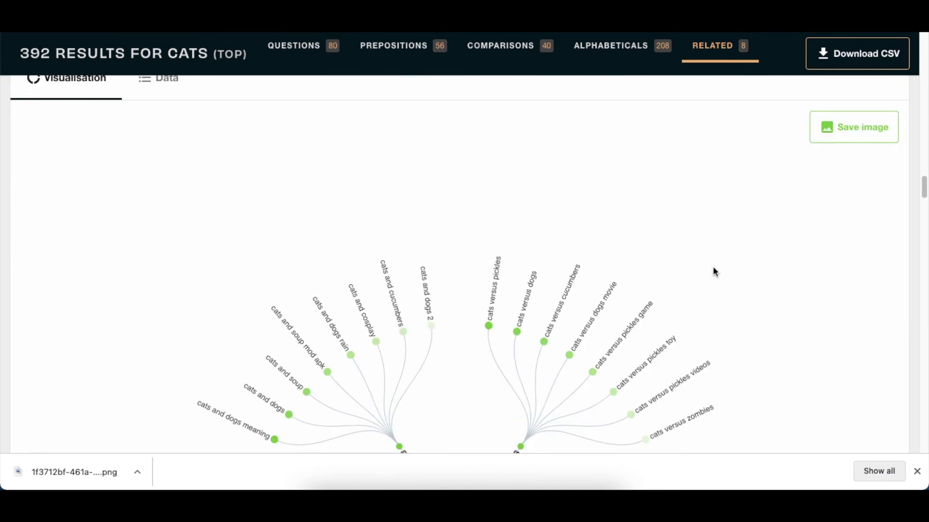